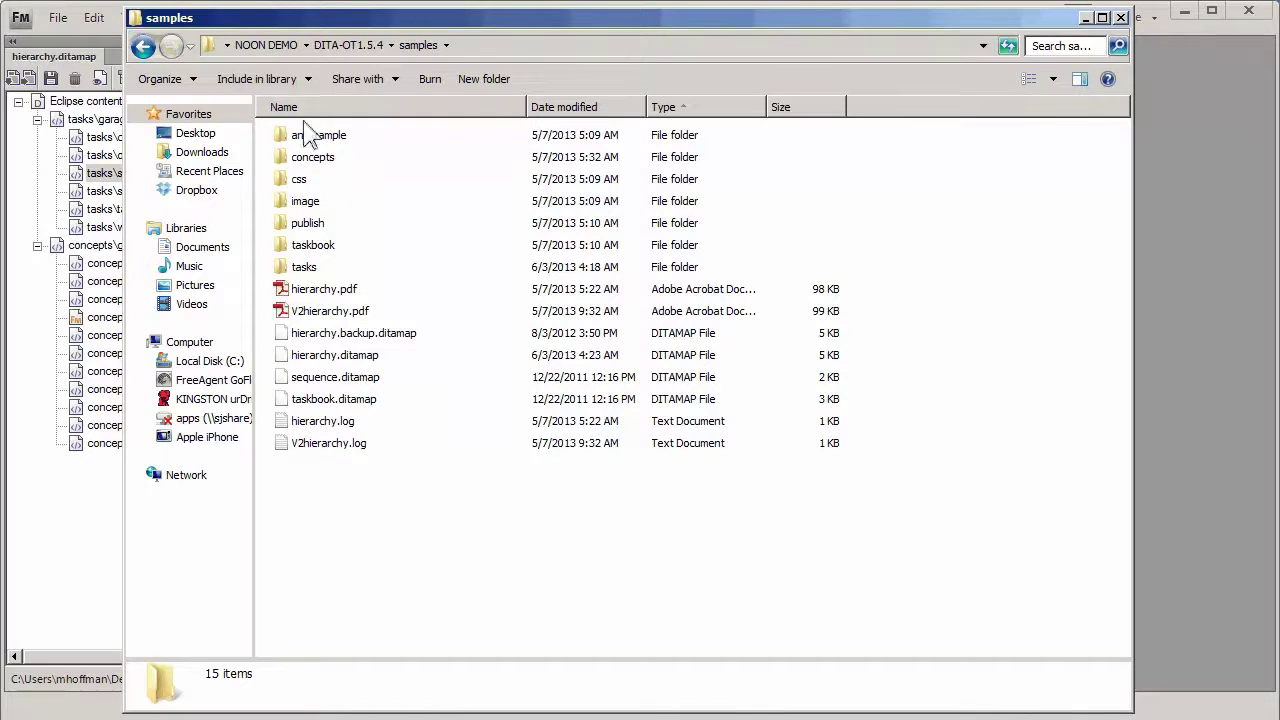
Step: Check the details of hierarchy.ditamap in the samples folder, then close the Explorer window
click(371, 364)
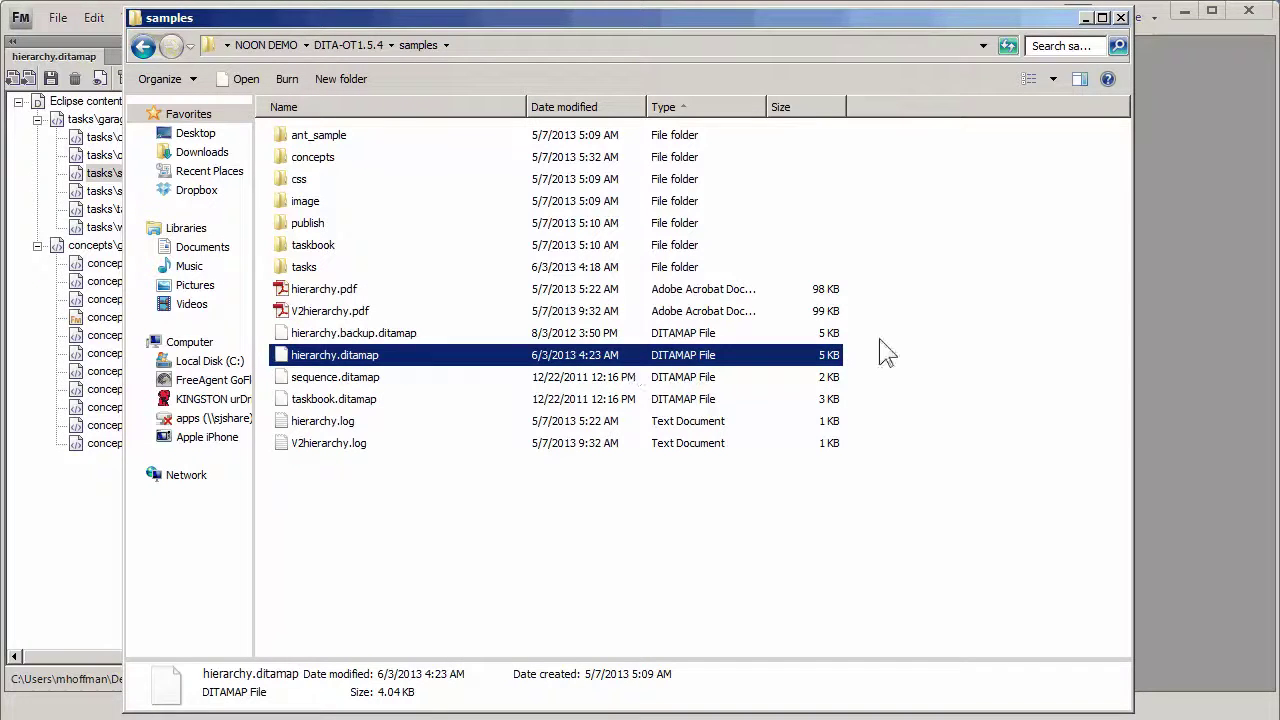
key(alt+F4)
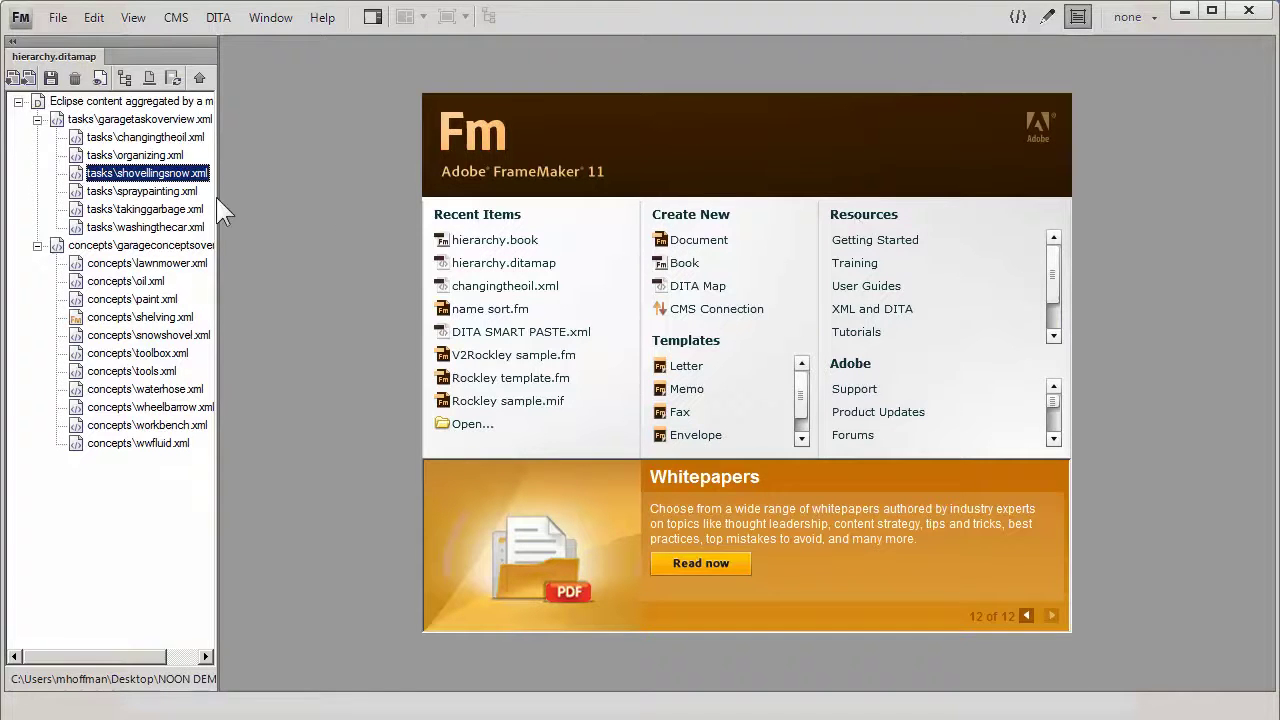
Step: Open tasks\shovellingsnow.xml from the map and briefly inspect its element structure in Structure View
double_click(86, 175)
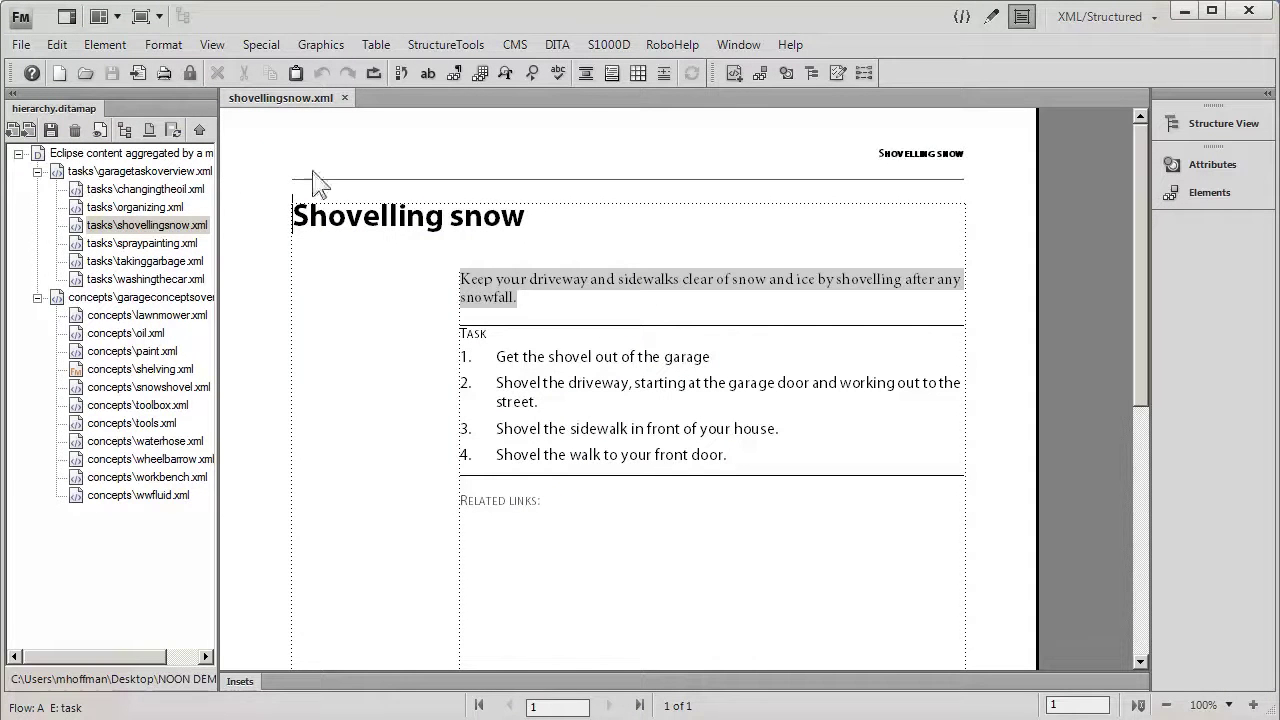
click(1215, 124)
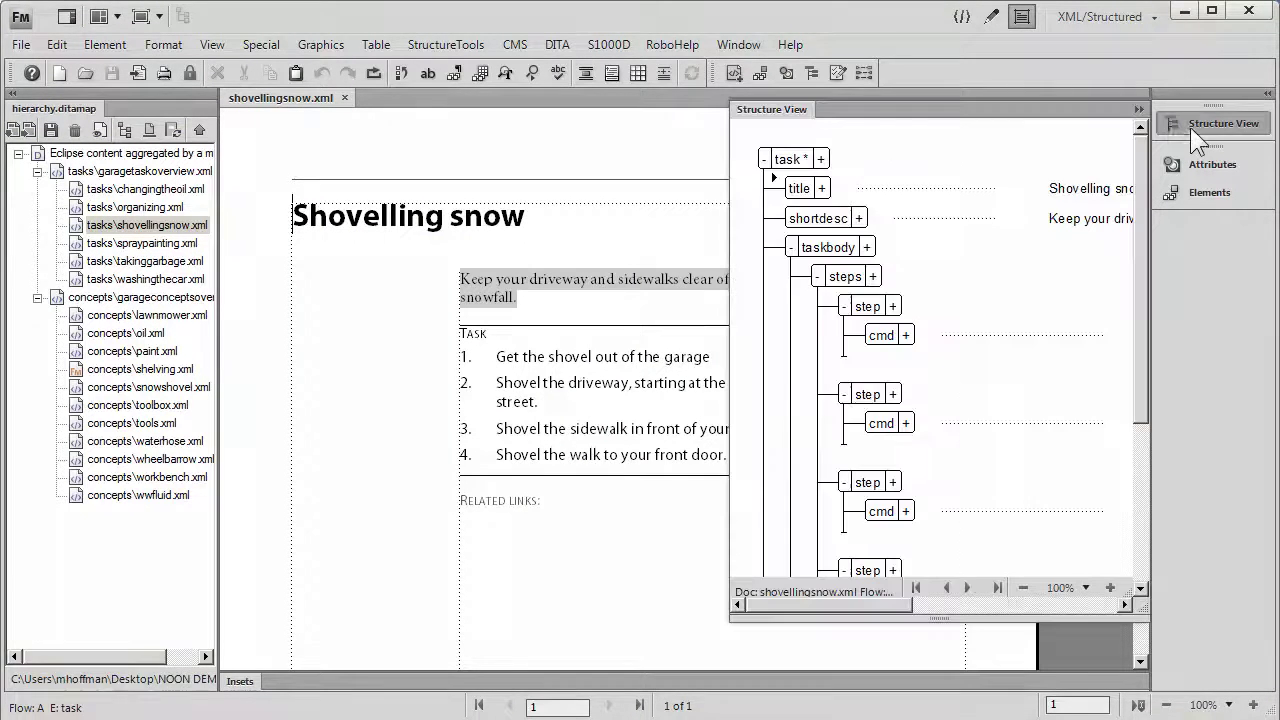
mouse_move(1142, 207)
mouse_down()
mouse_move(1144, 386)
mouse_move(1151, 197)
mouse_up()
click(1168, 119)
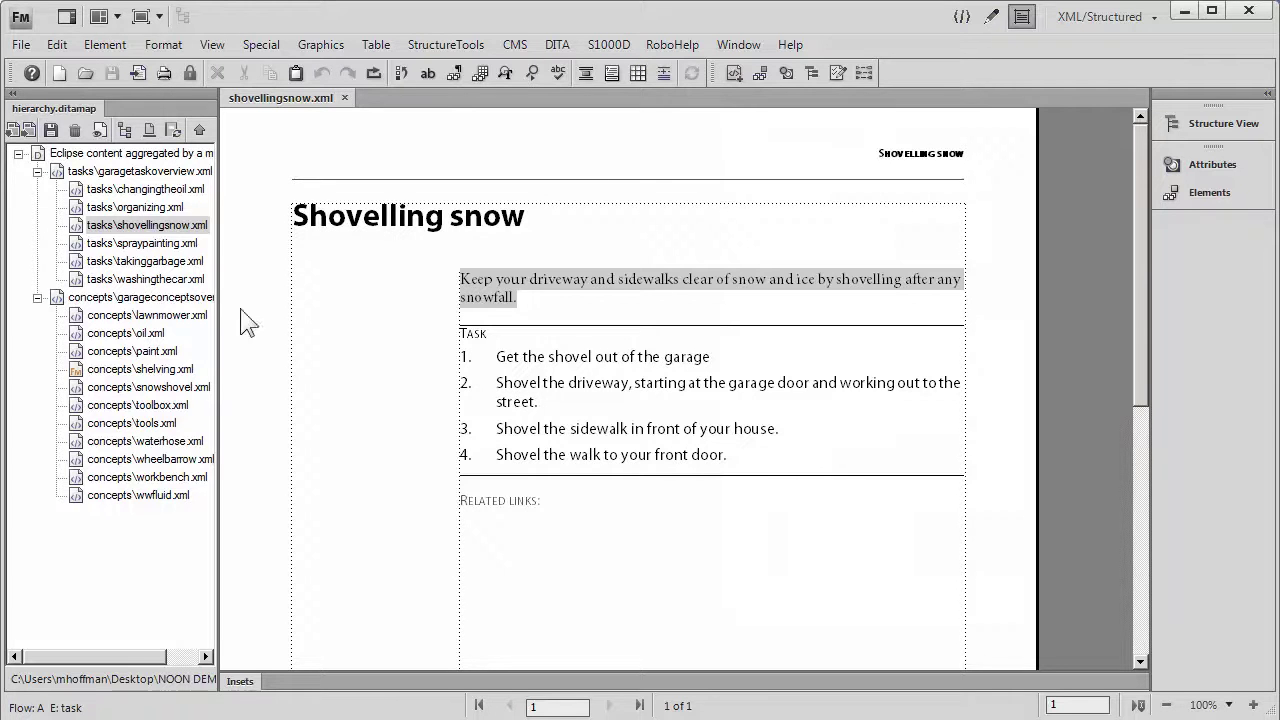
Step: Select wwfluid.xml and the map root, then close the shovellingsnow.xml topic
click(157, 494)
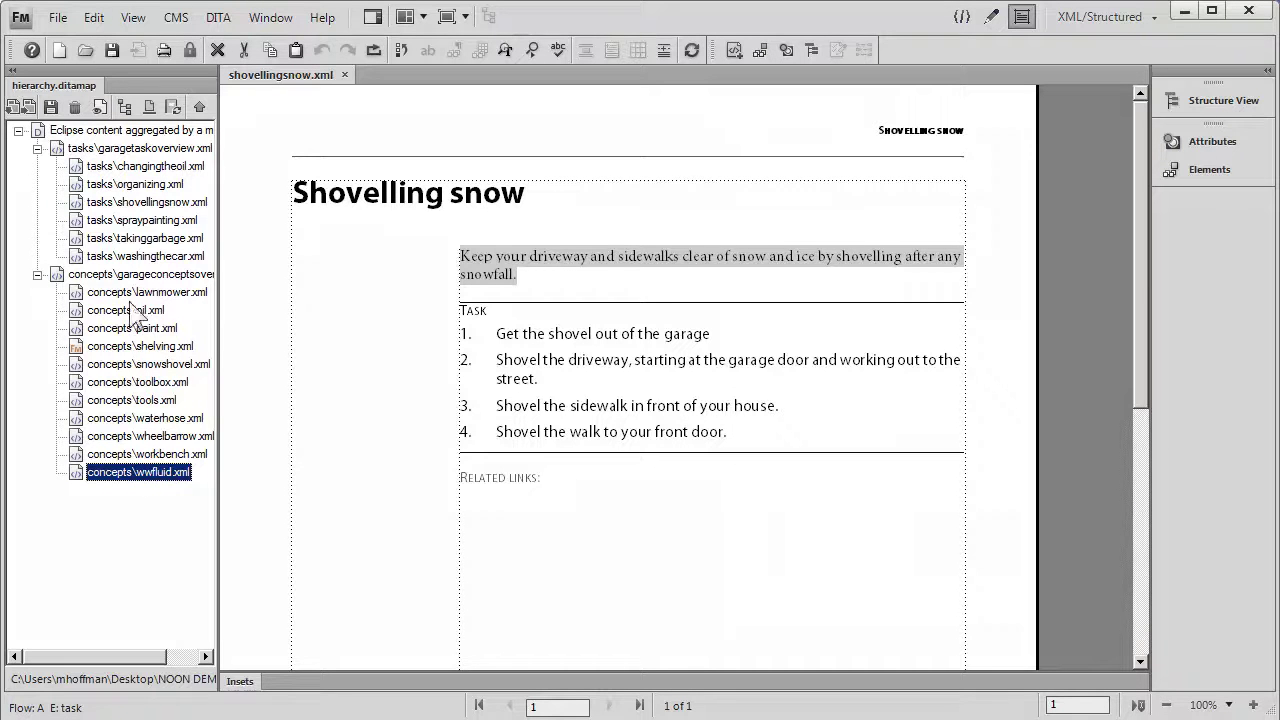
click(132, 131)
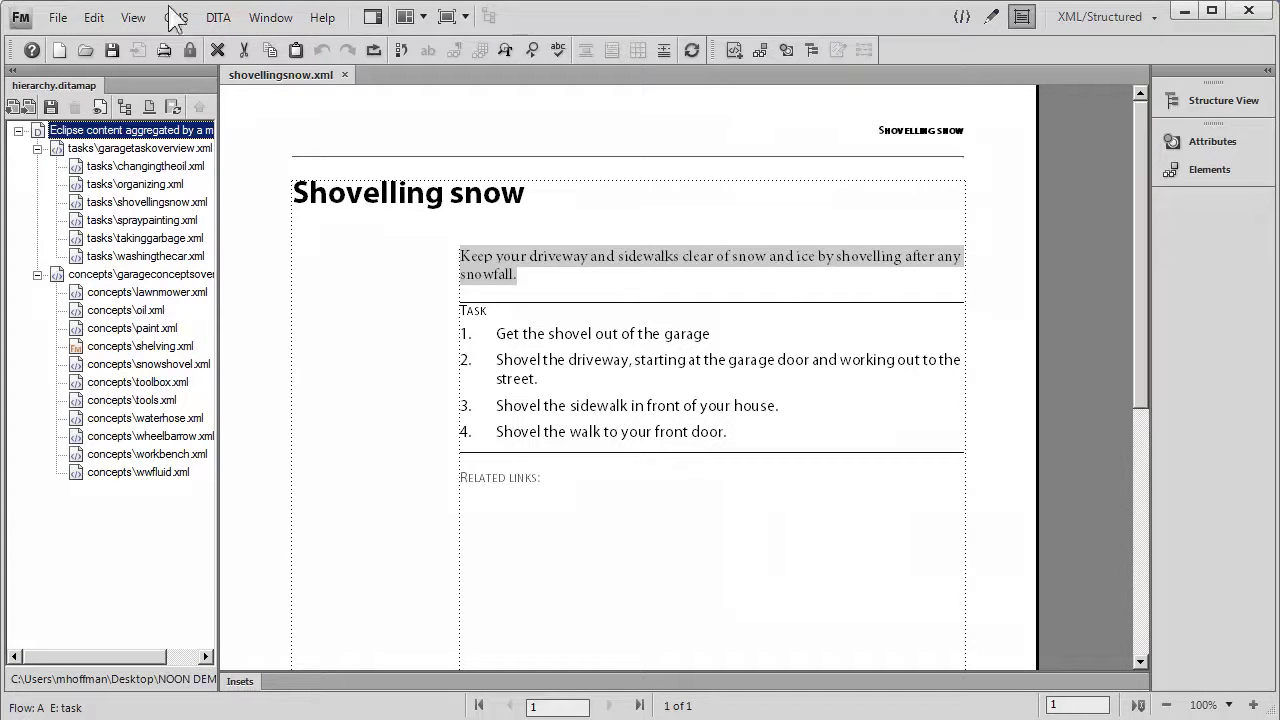
click(341, 76)
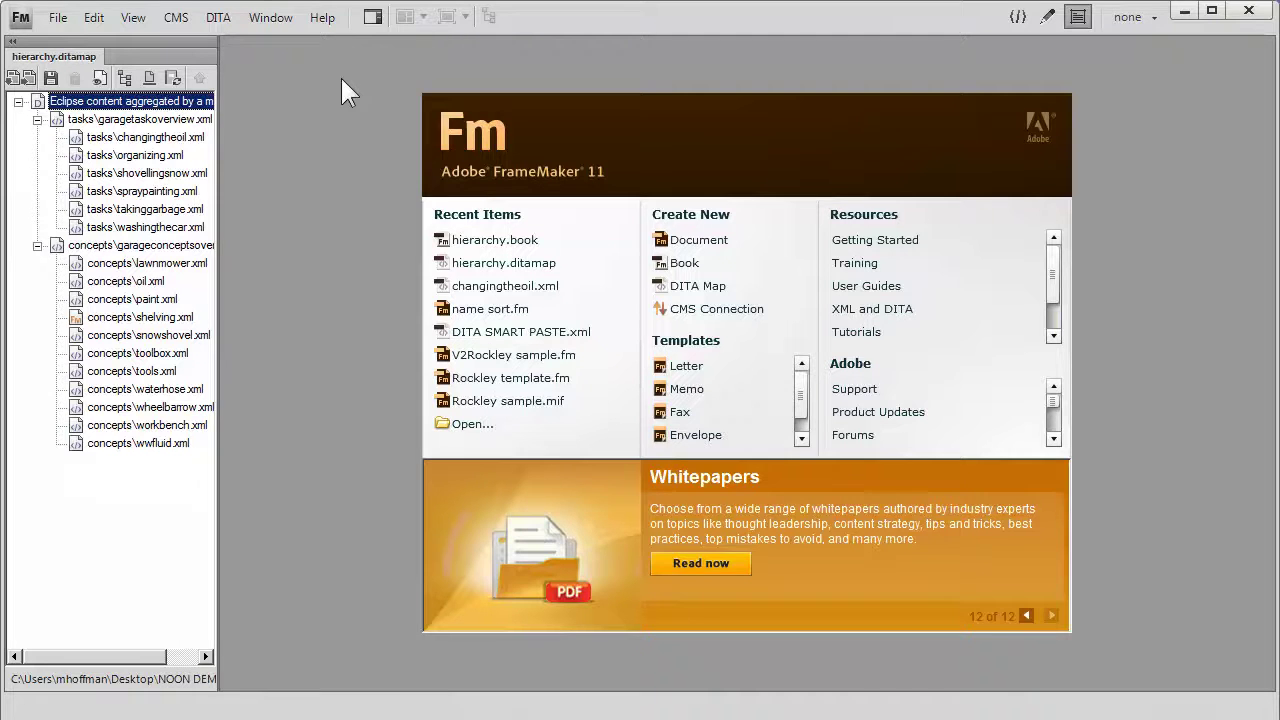
click(59, 19)
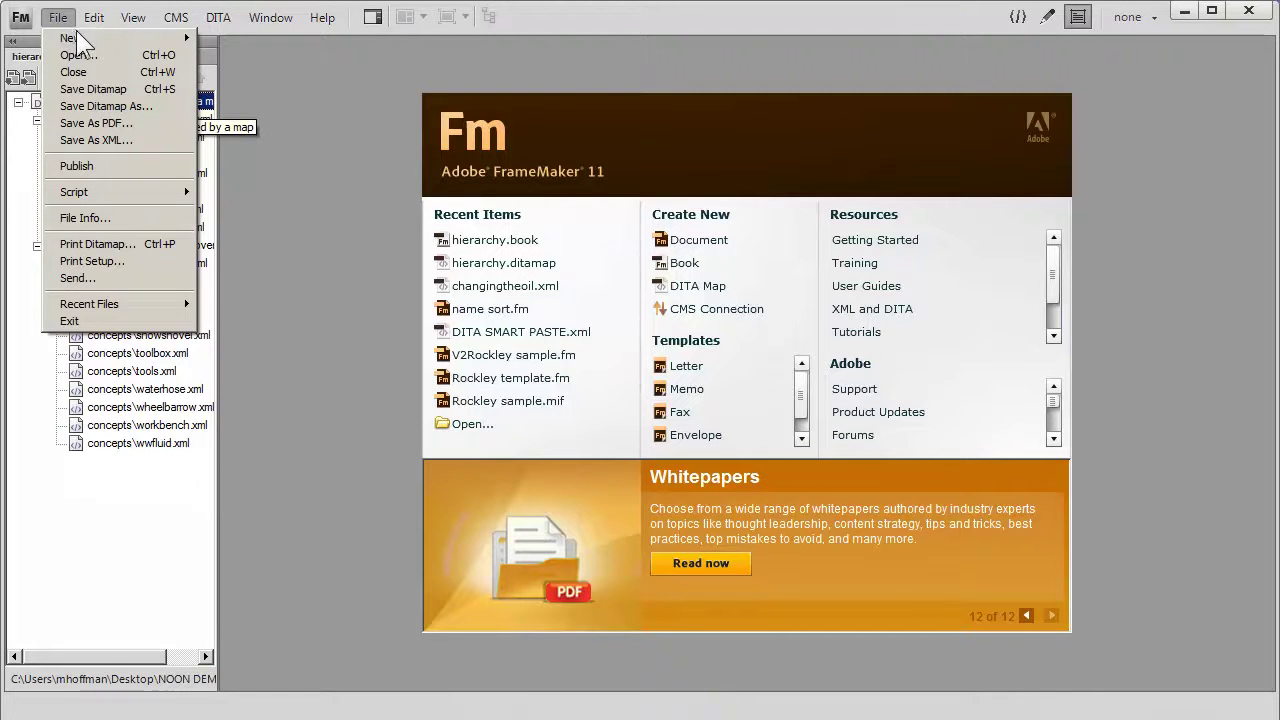
Step: Save the ditamap as hierarchy.book using the Book 11.0 with fm components type
click(88, 106)
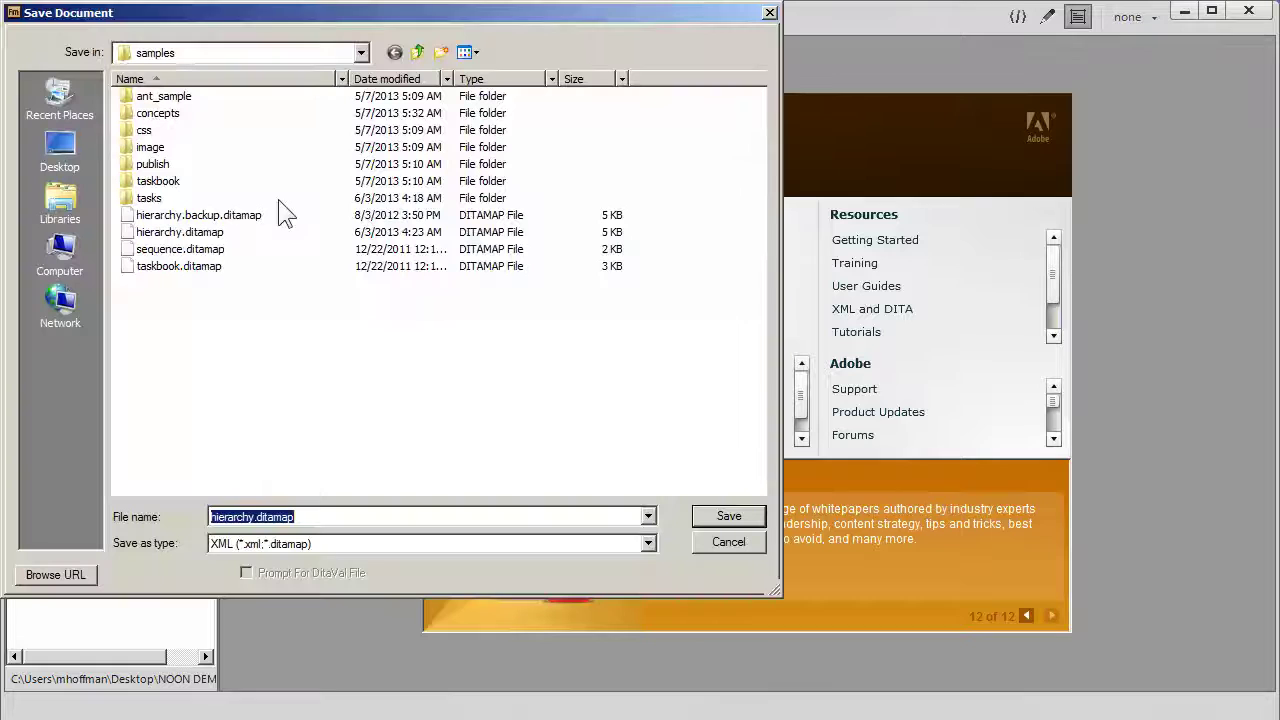
click(357, 548)
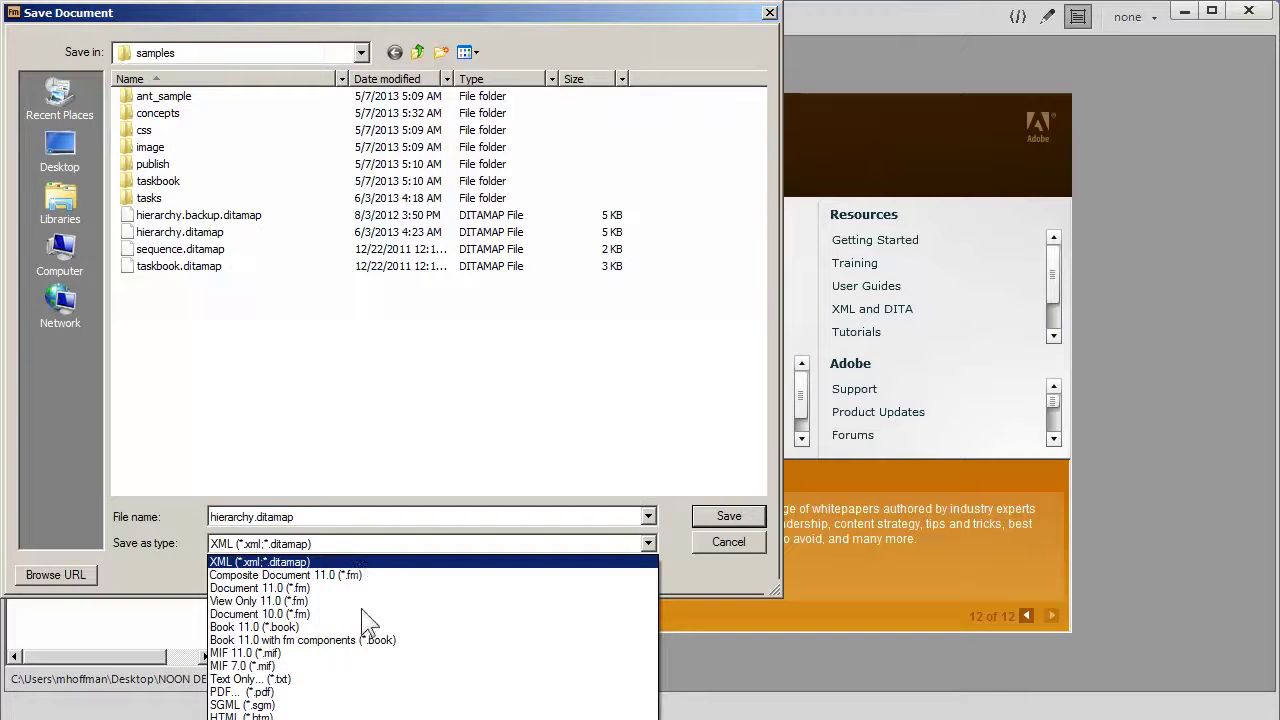
click(363, 640)
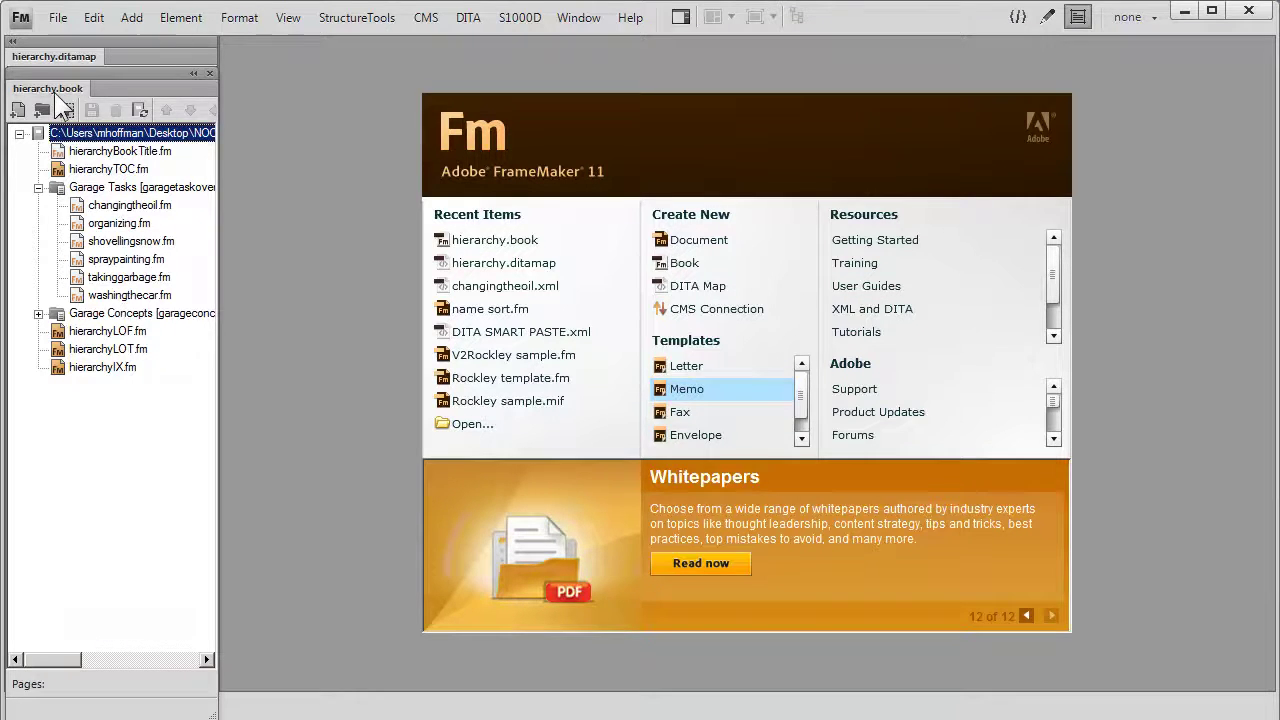
Step: Dock the book panel beside the map, expand Garage Concepts, and open hierarchyBookTitle.fm
drag(60, 88, 111, 61)
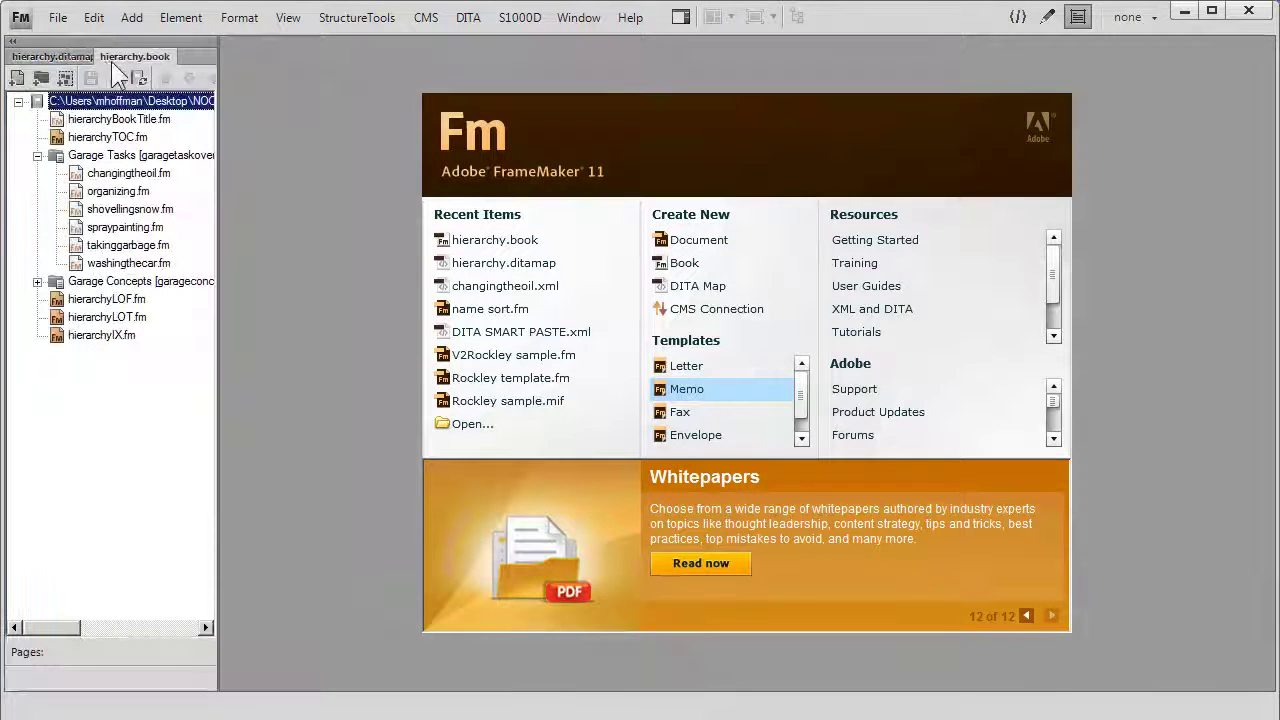
click(58, 54)
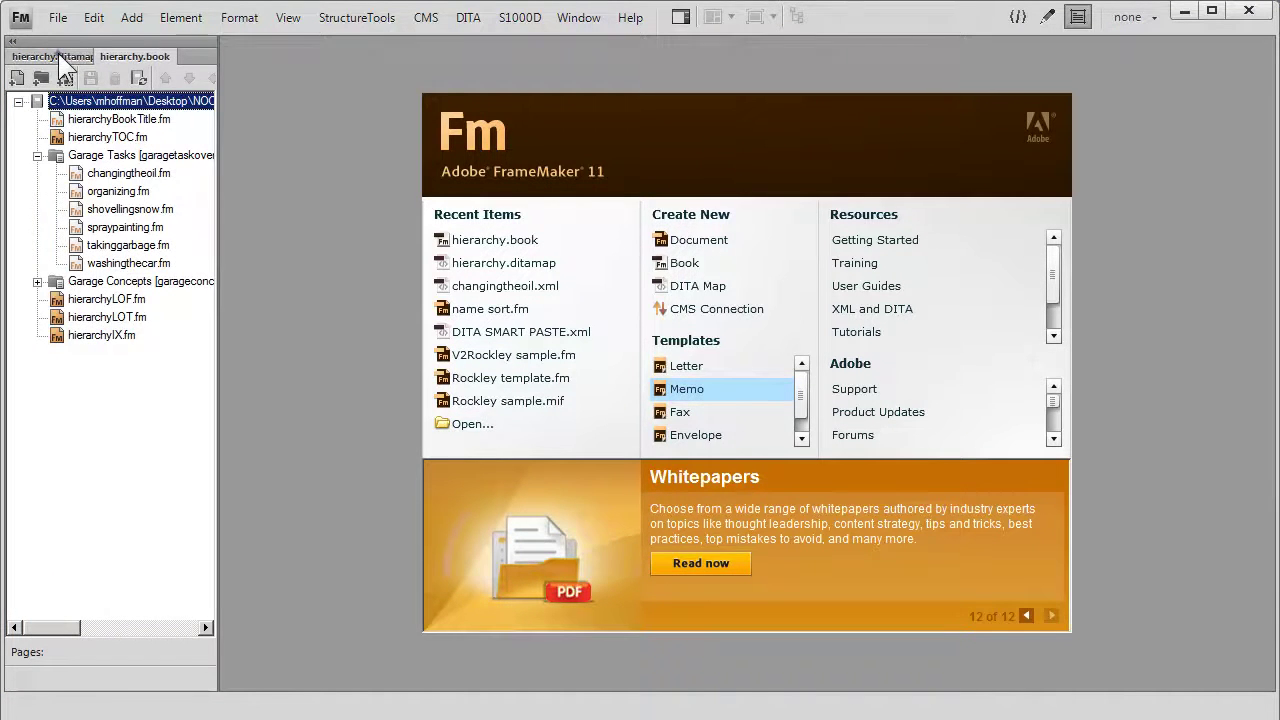
click(131, 54)
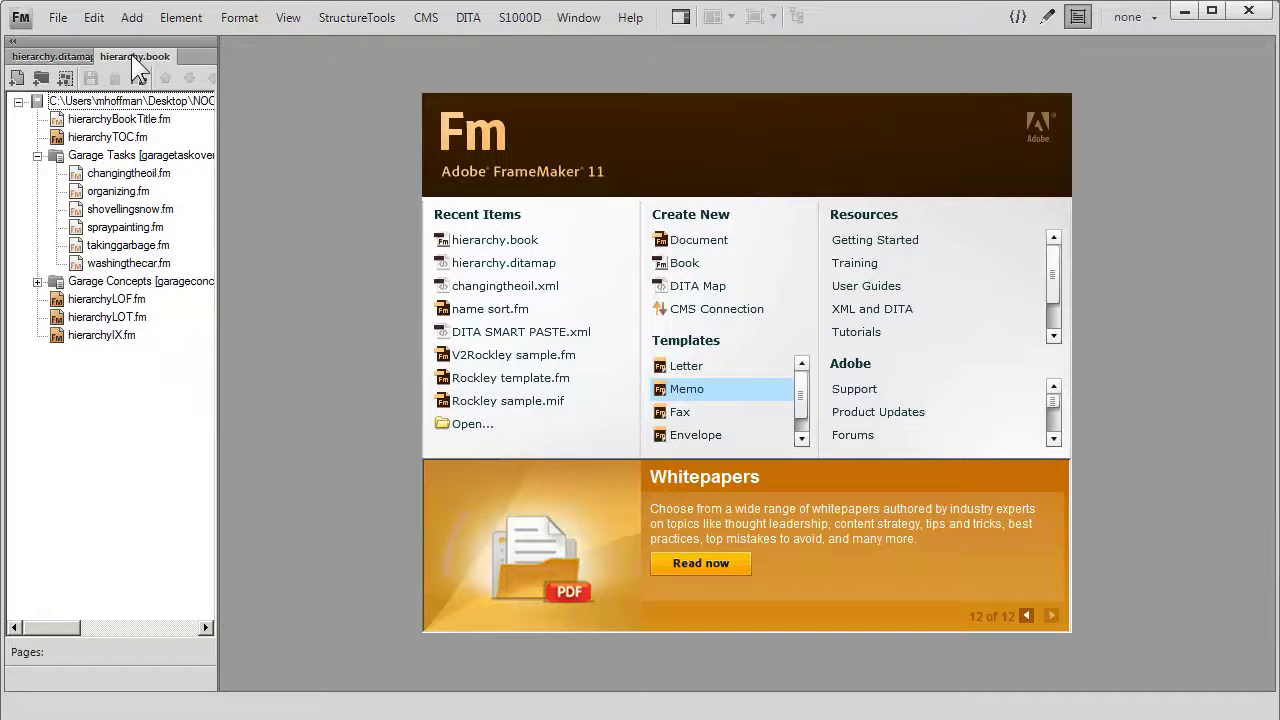
click(64, 57)
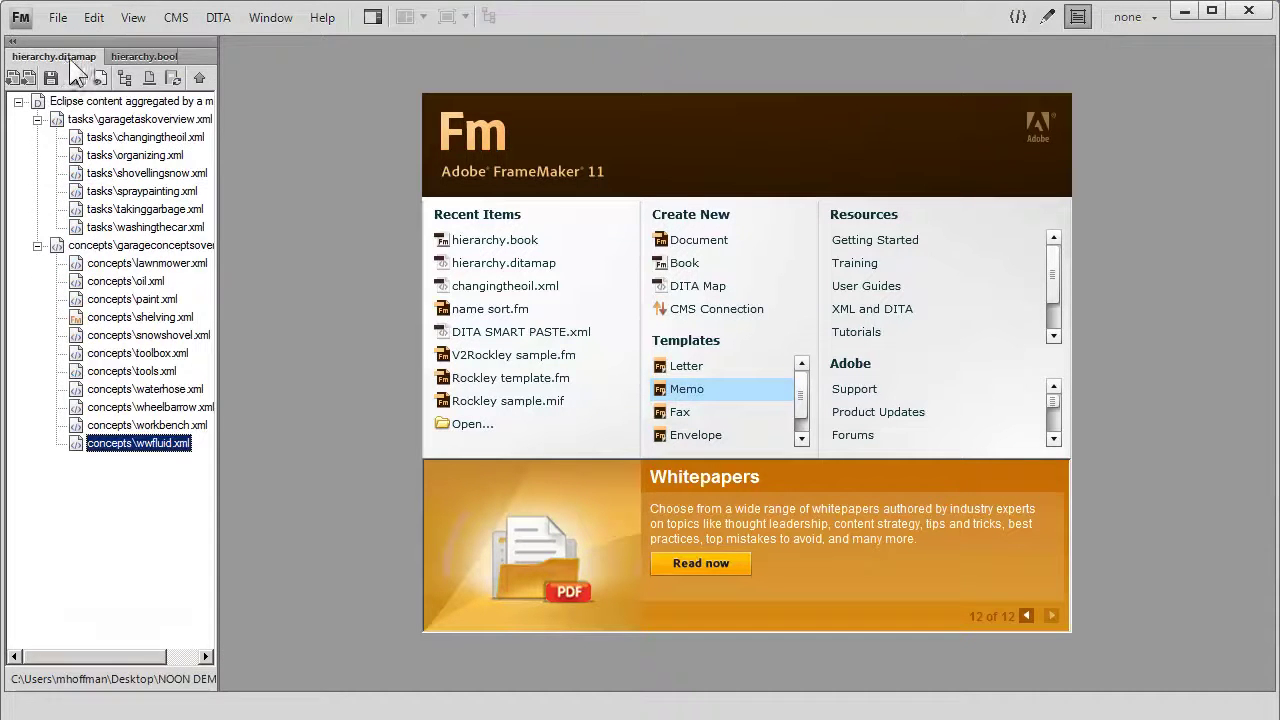
click(138, 60)
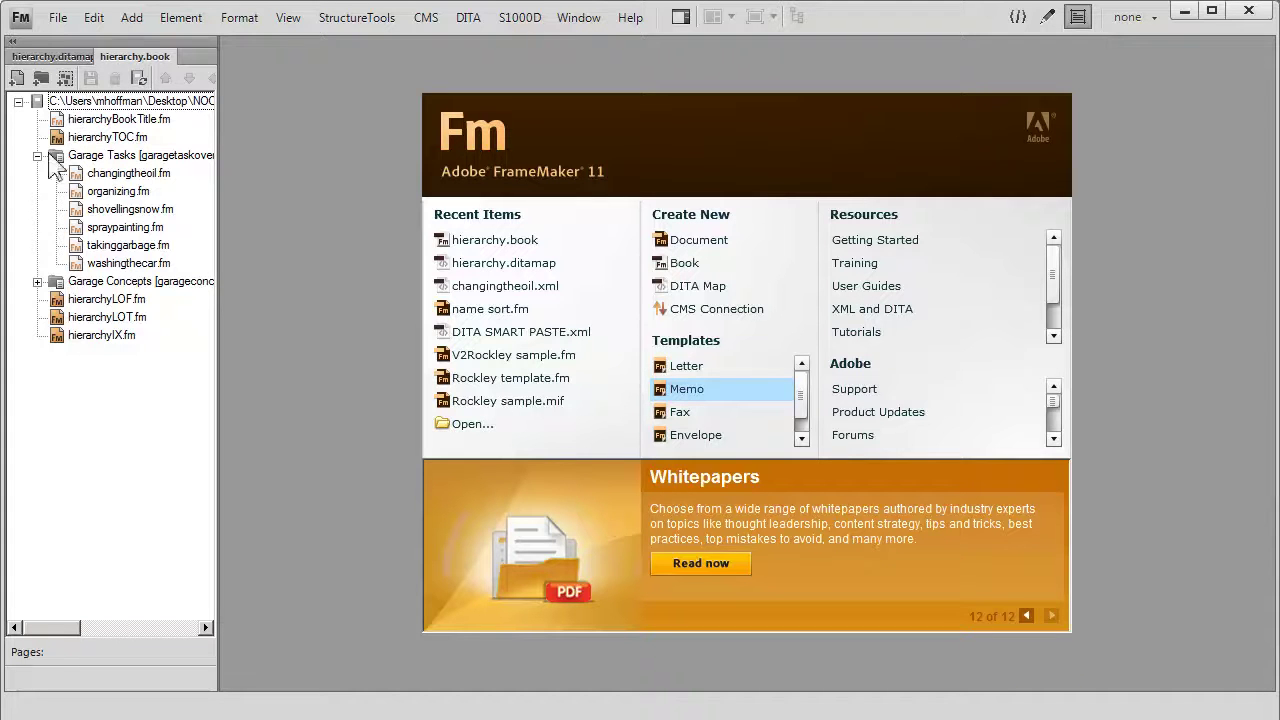
click(37, 281)
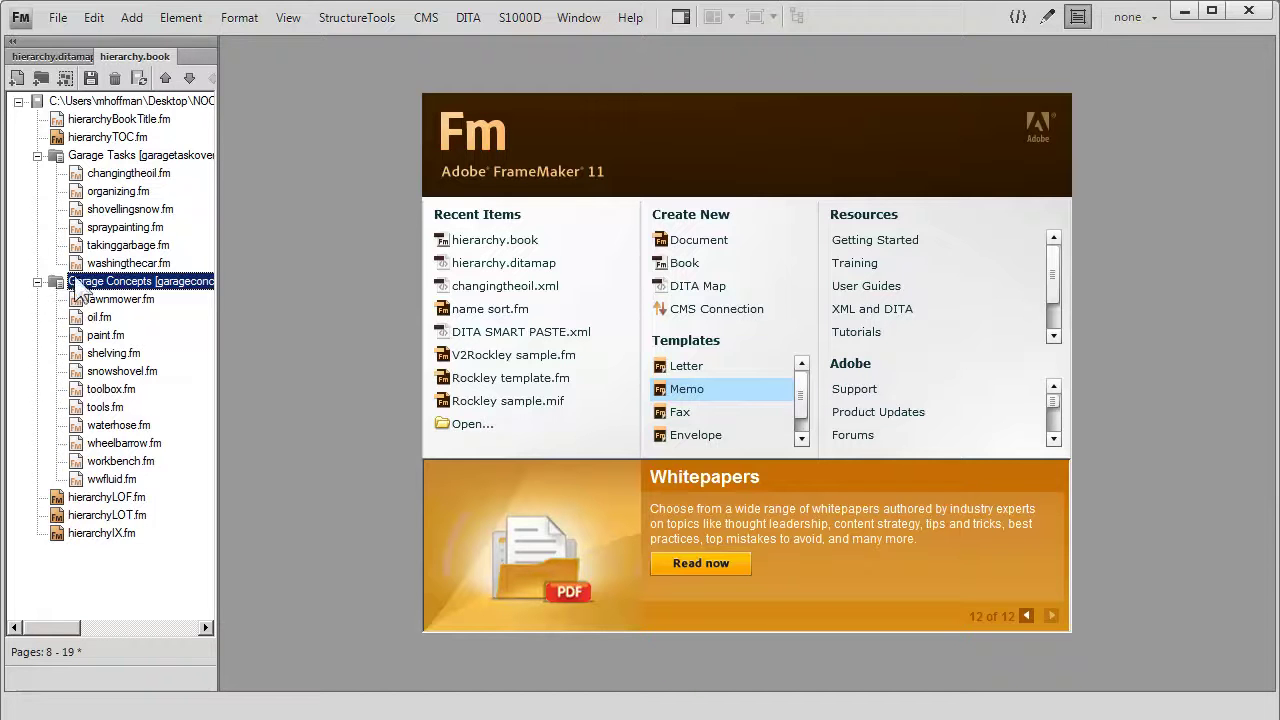
double_click(158, 122)
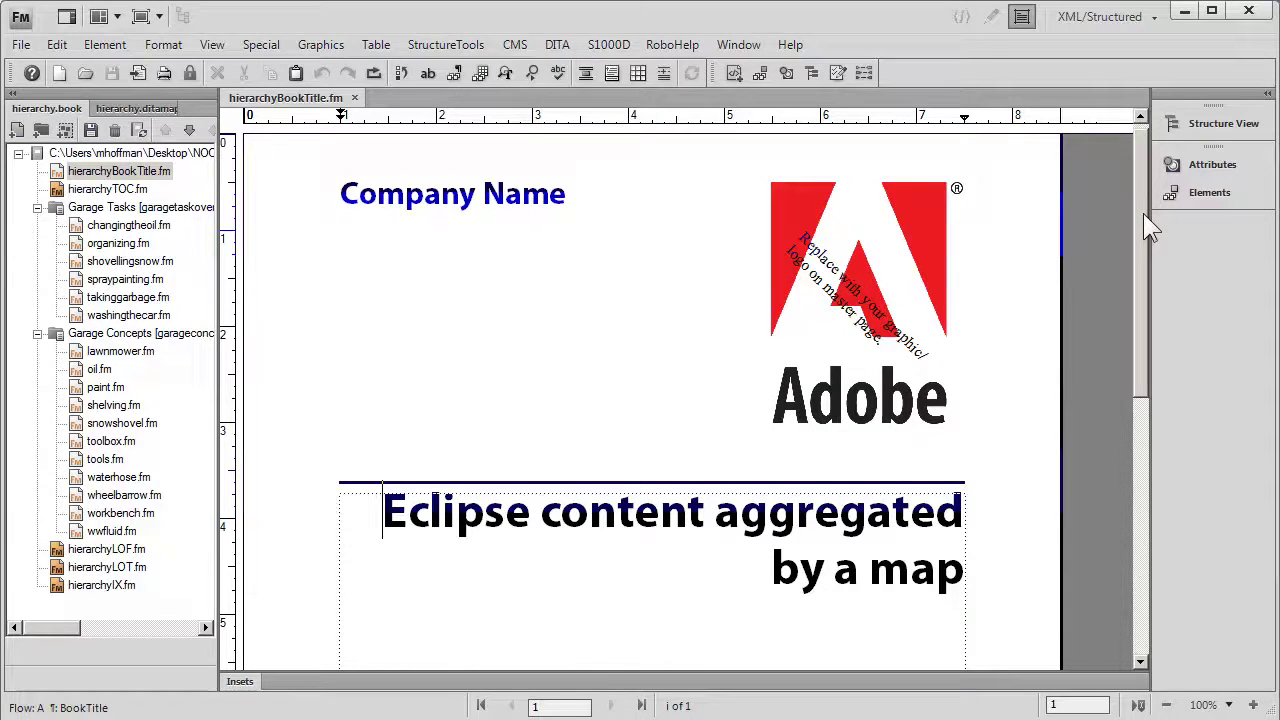
mouse_move(1144, 216)
mouse_down()
mouse_move(1148, 496)
mouse_move(1150, 207)
mouse_up()
double_click(135, 192)
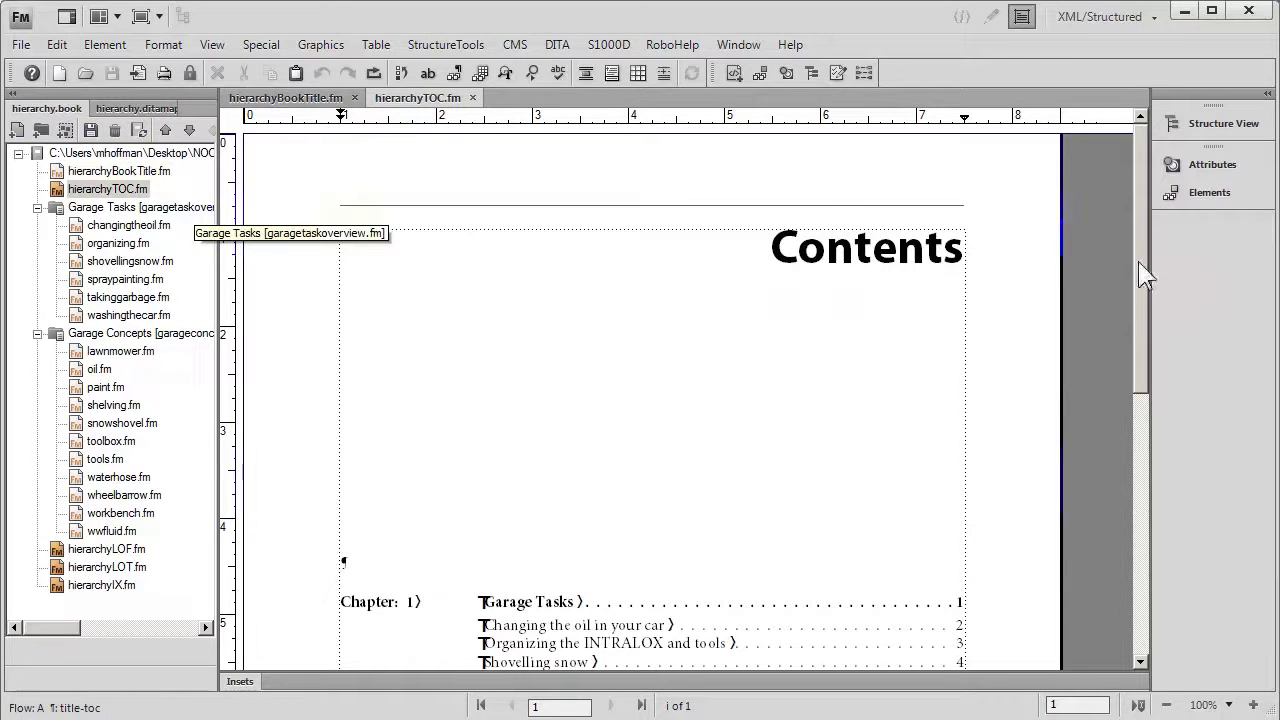
Step: Scroll through the Contents, collapse Garage Concepts, select the LOF, LOT and IX components, then switch to the samples folder
drag(1138, 278, 1144, 505)
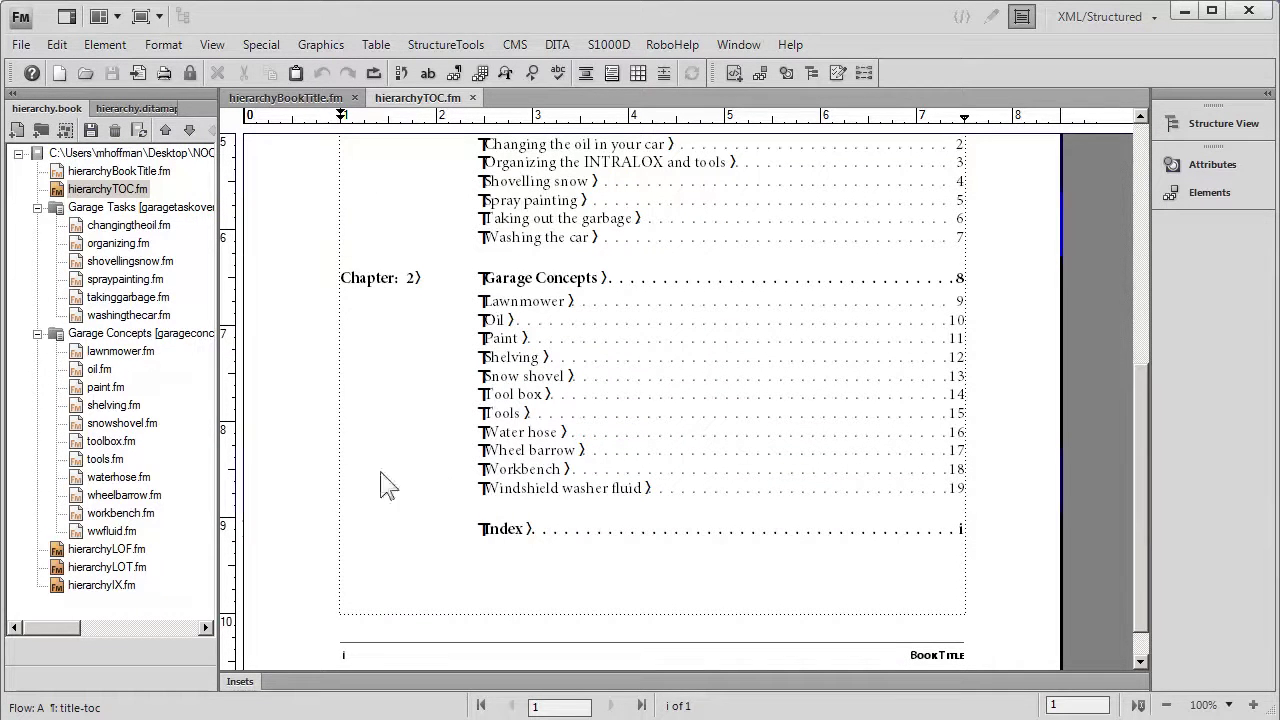
click(38, 334)
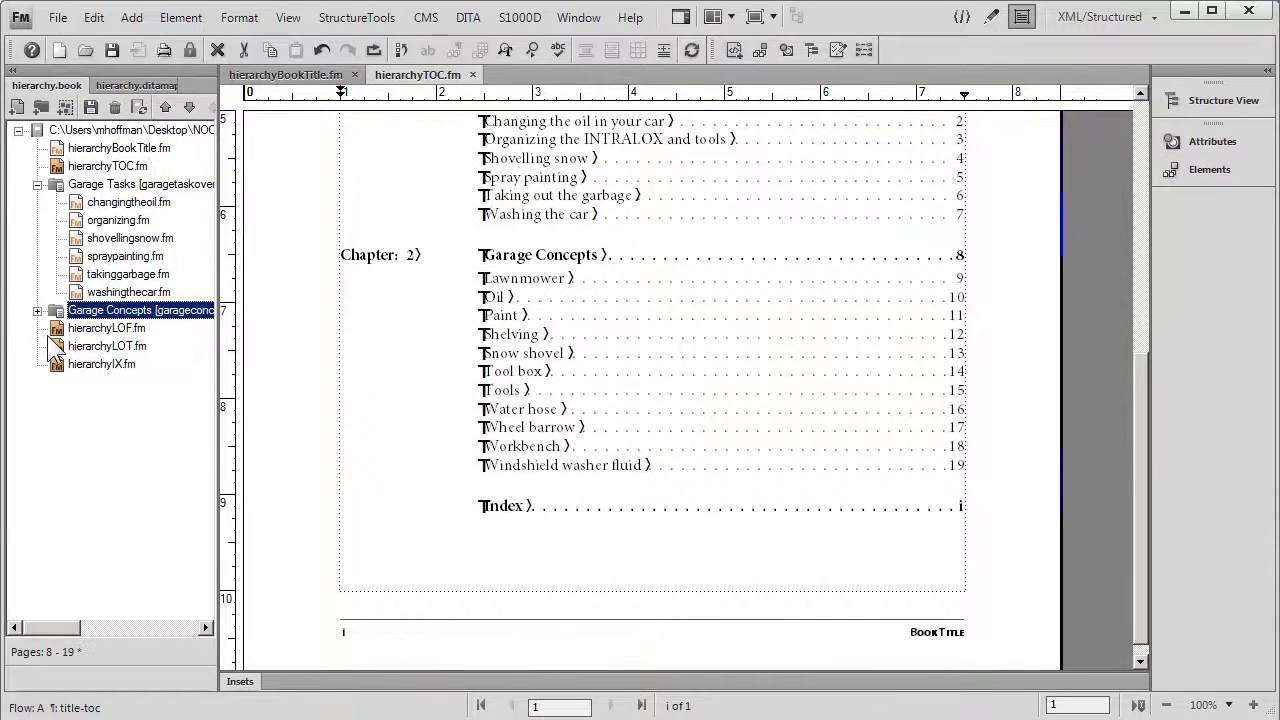
click(86, 333)
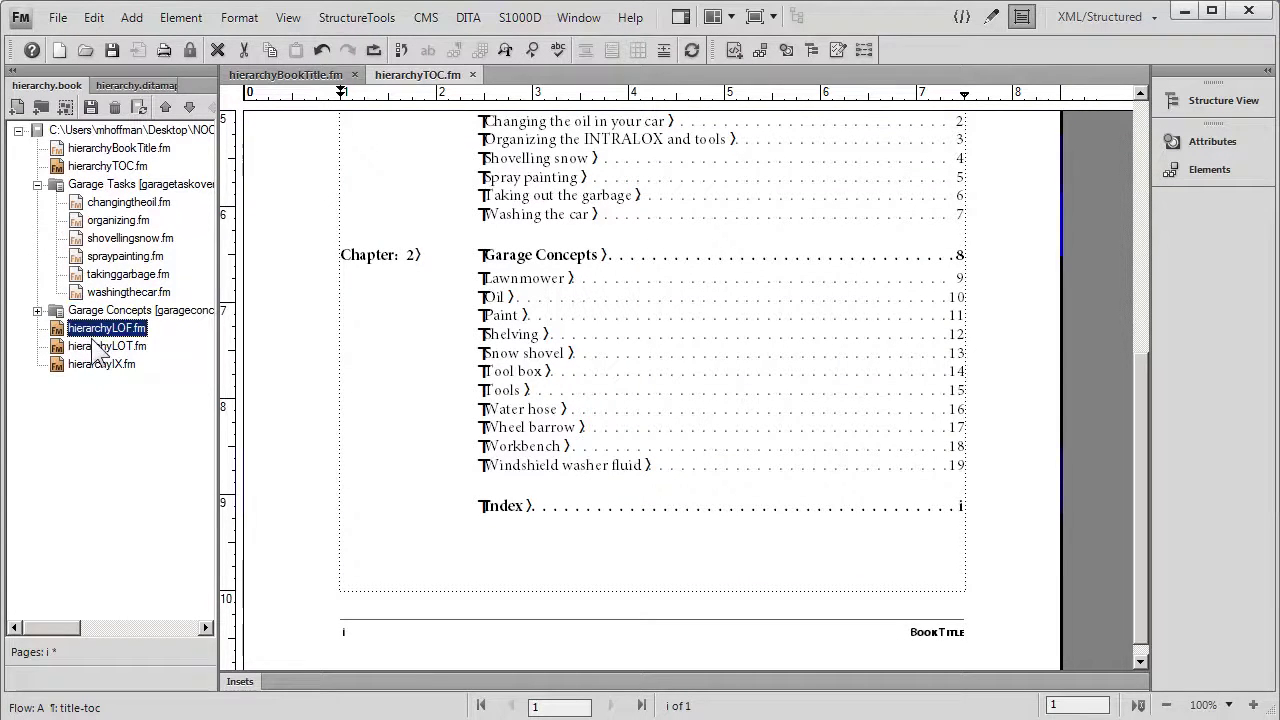
click(100, 346)
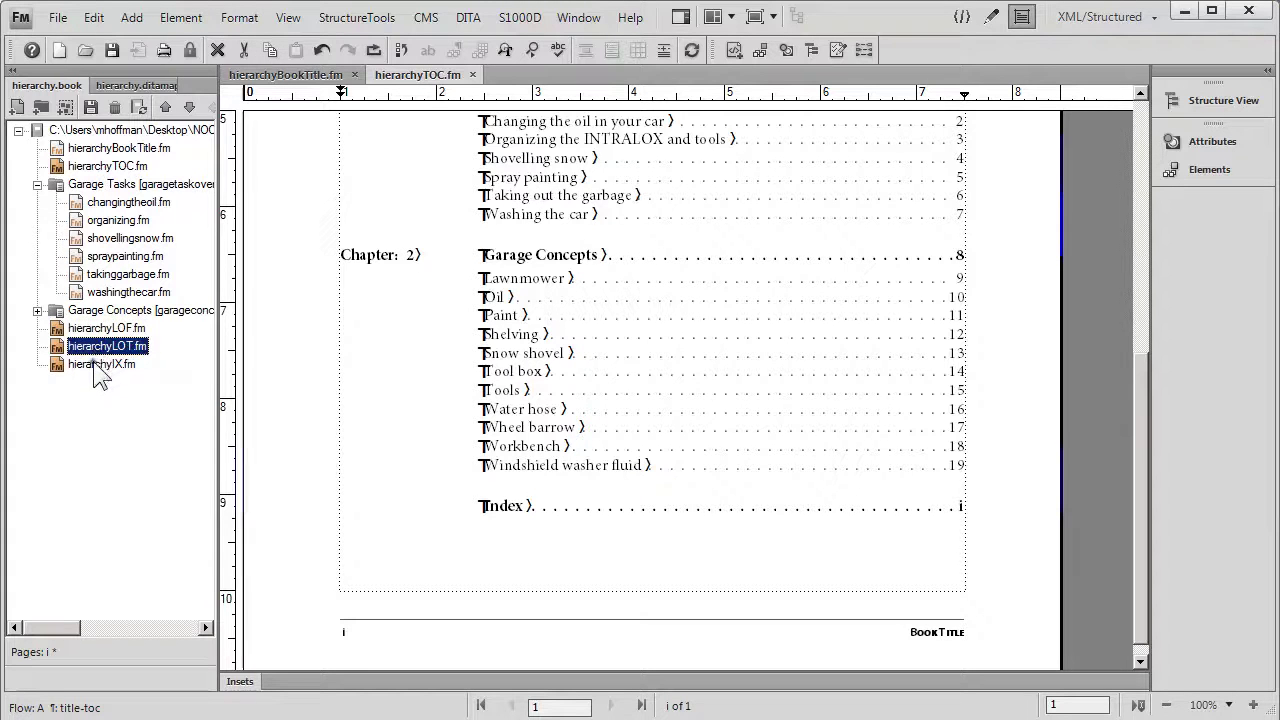
click(97, 364)
key(alt+Tab)
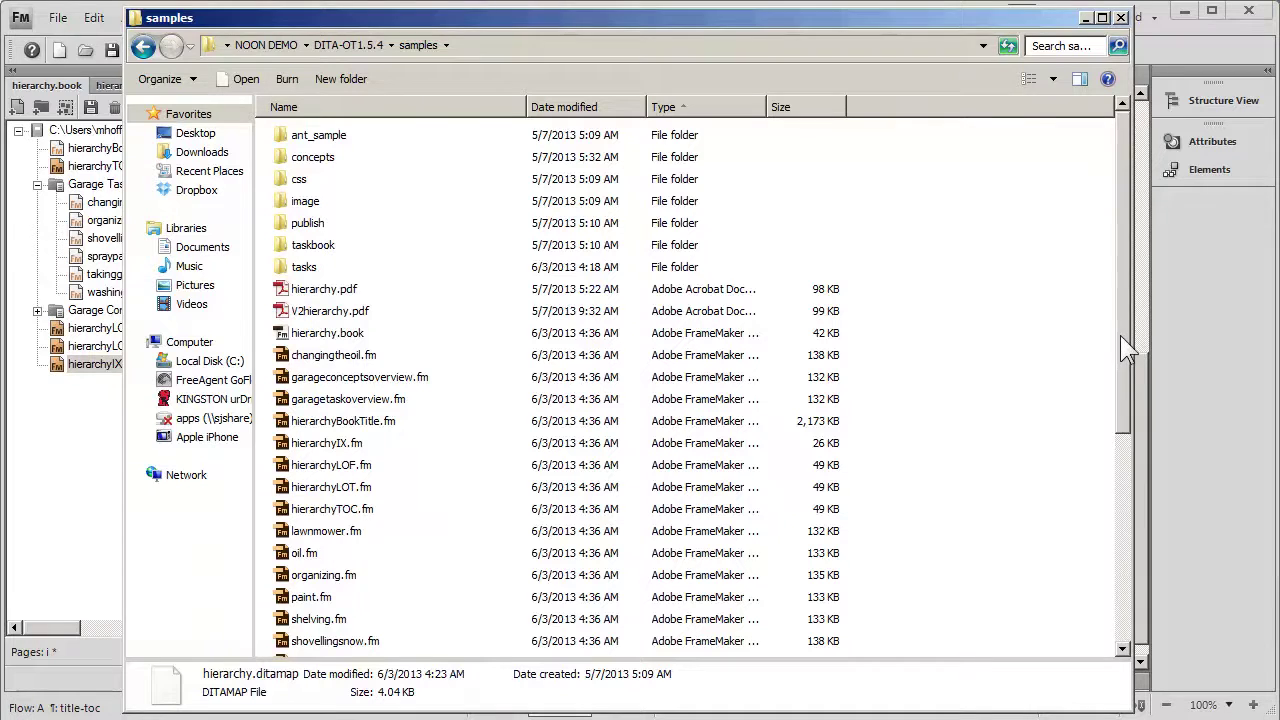
drag(1121, 335, 1104, 595)
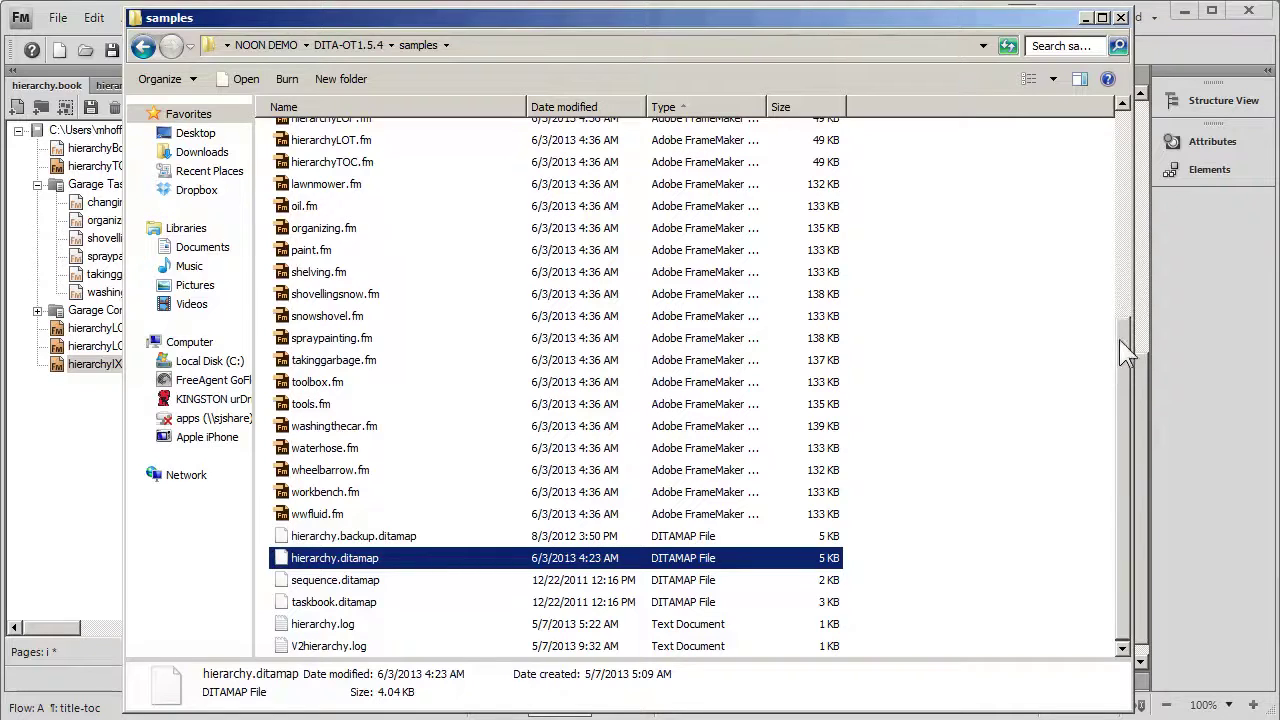
drag(1119, 339, 1108, 176)
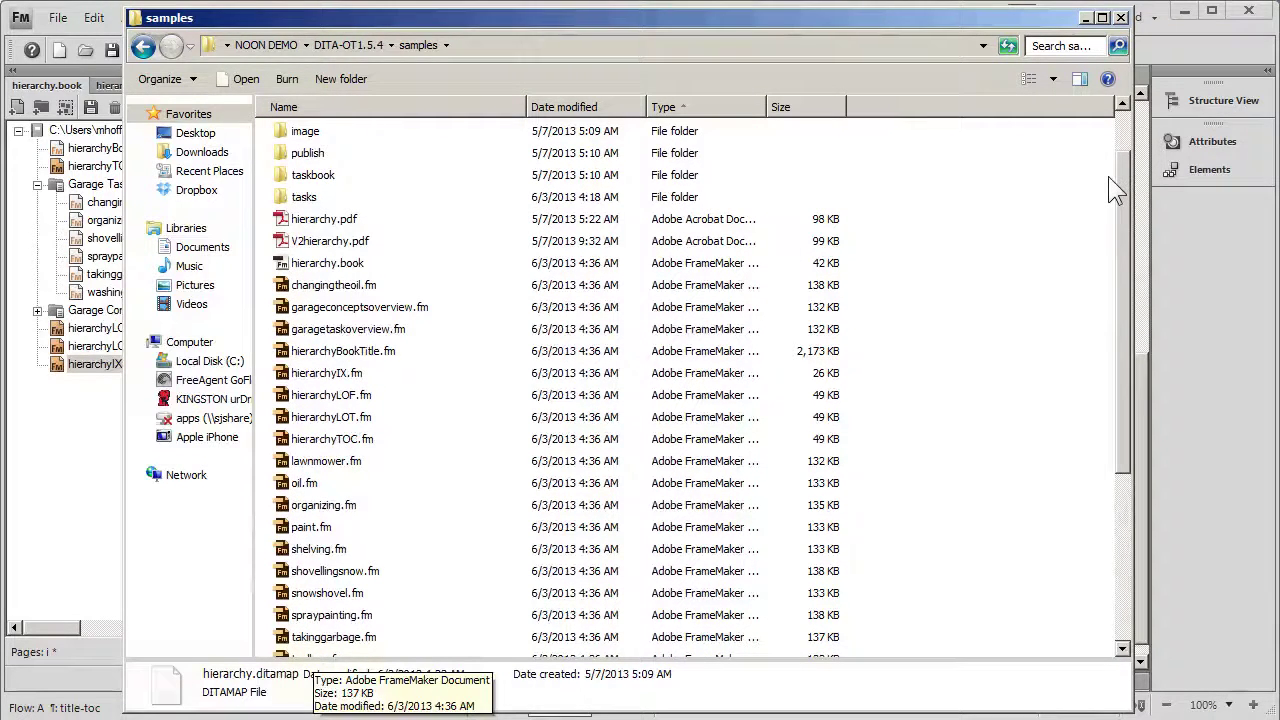
double_click(309, 224)
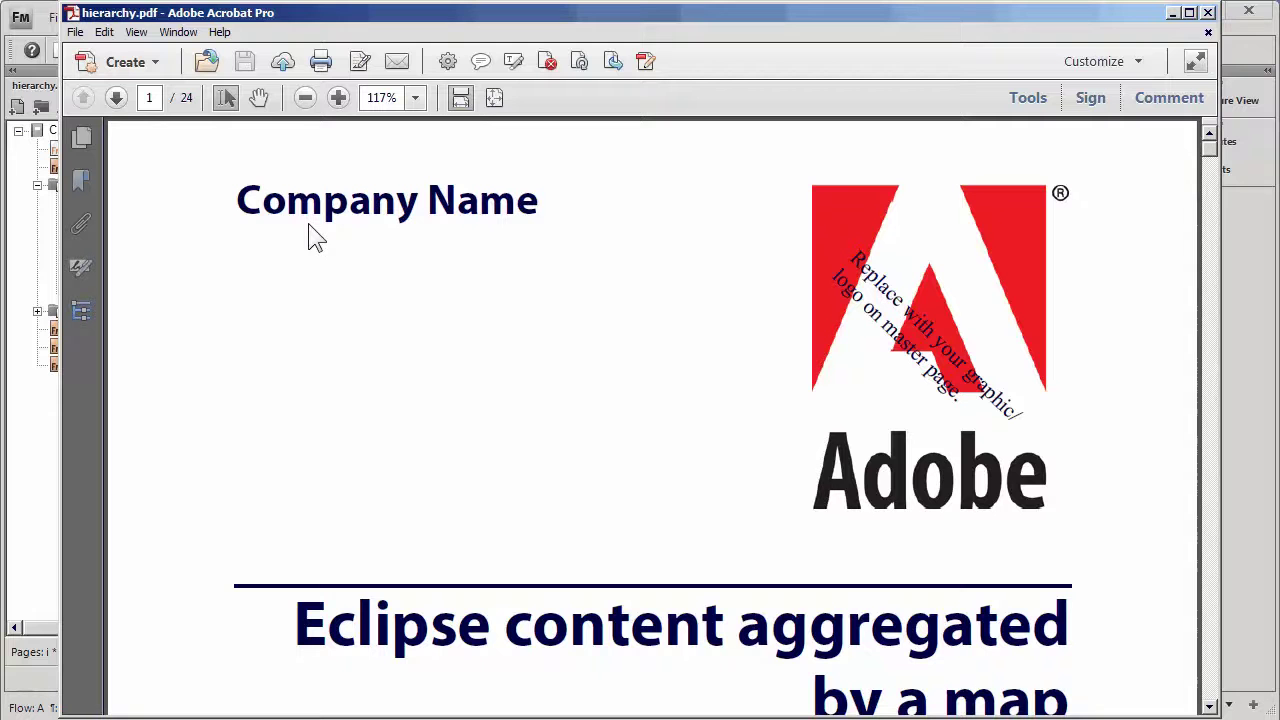
Step: View hierarchy.pdf at full-page zoom, dismiss the untagged-document prompt, scroll its pages, and minimize Acrobat
click(415, 99)
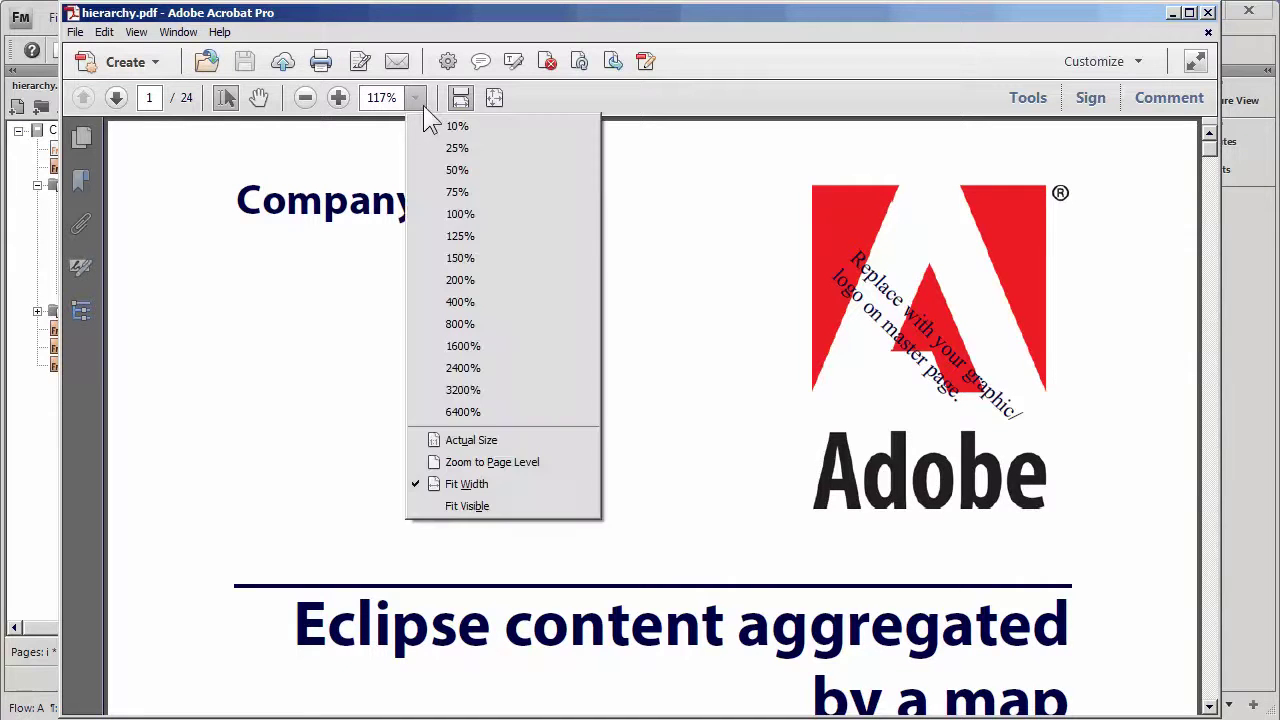
click(456, 461)
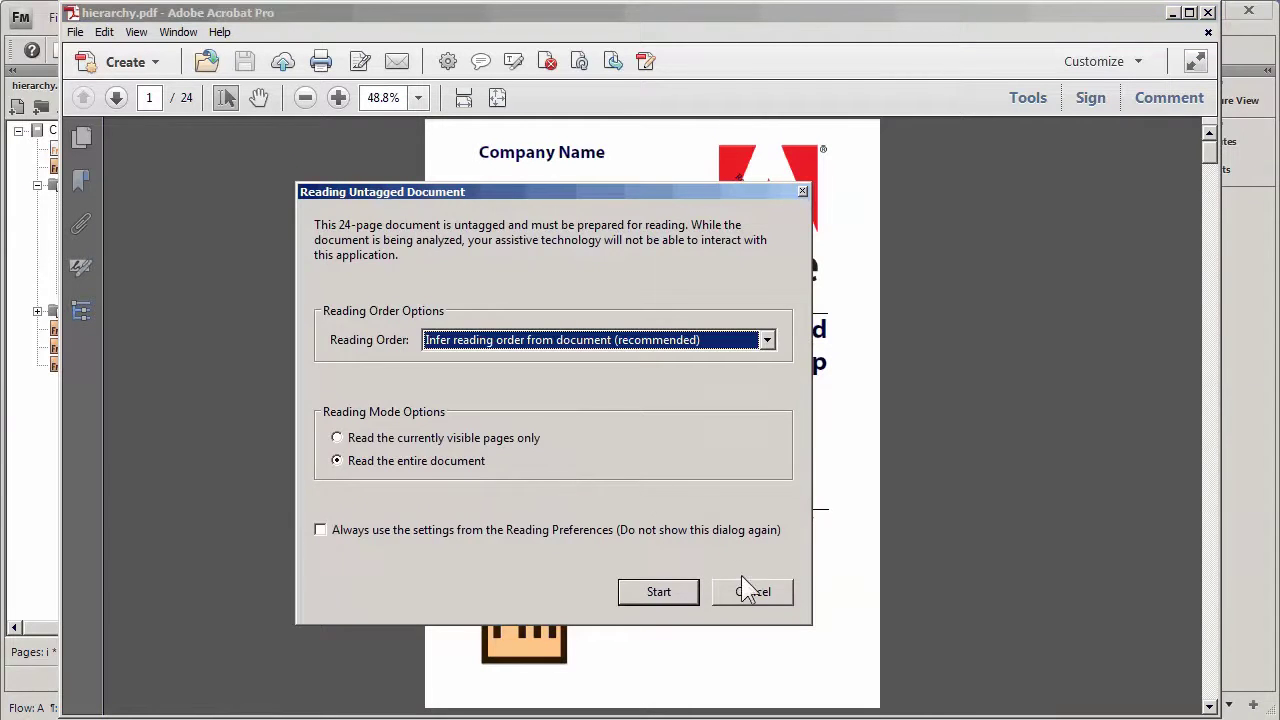
click(744, 601)
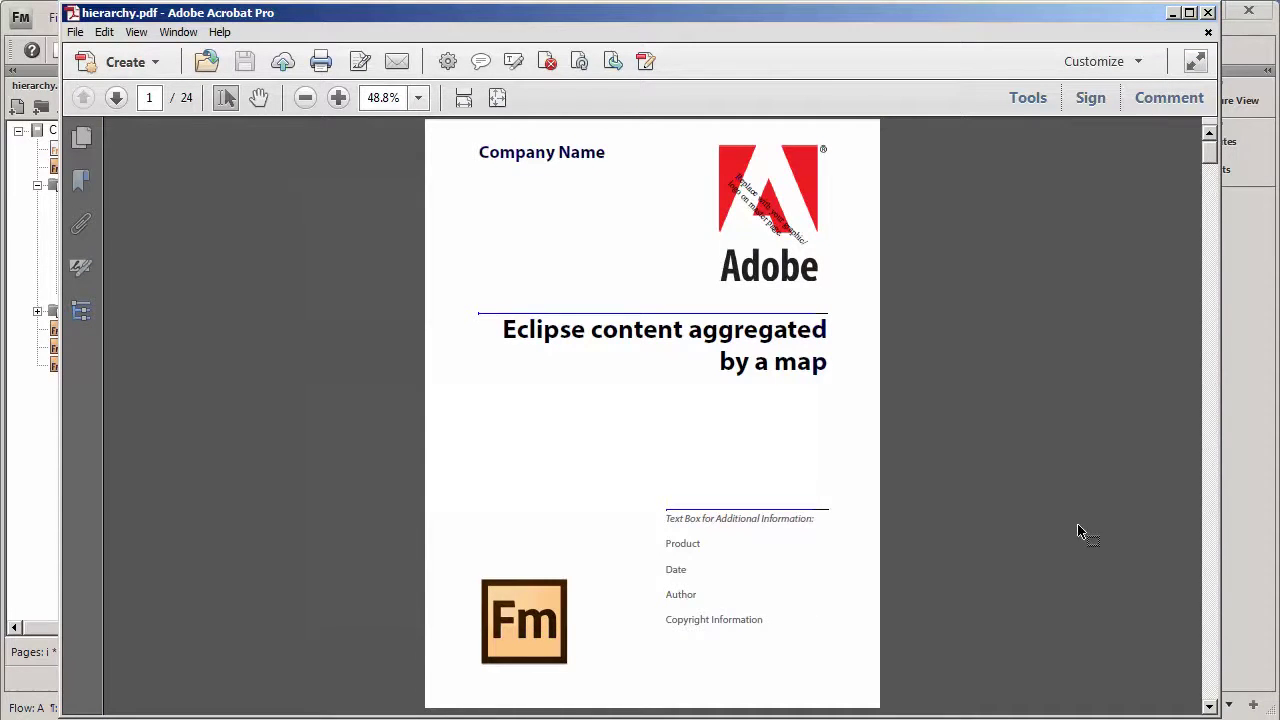
scroll(1096, 481, down, 3)
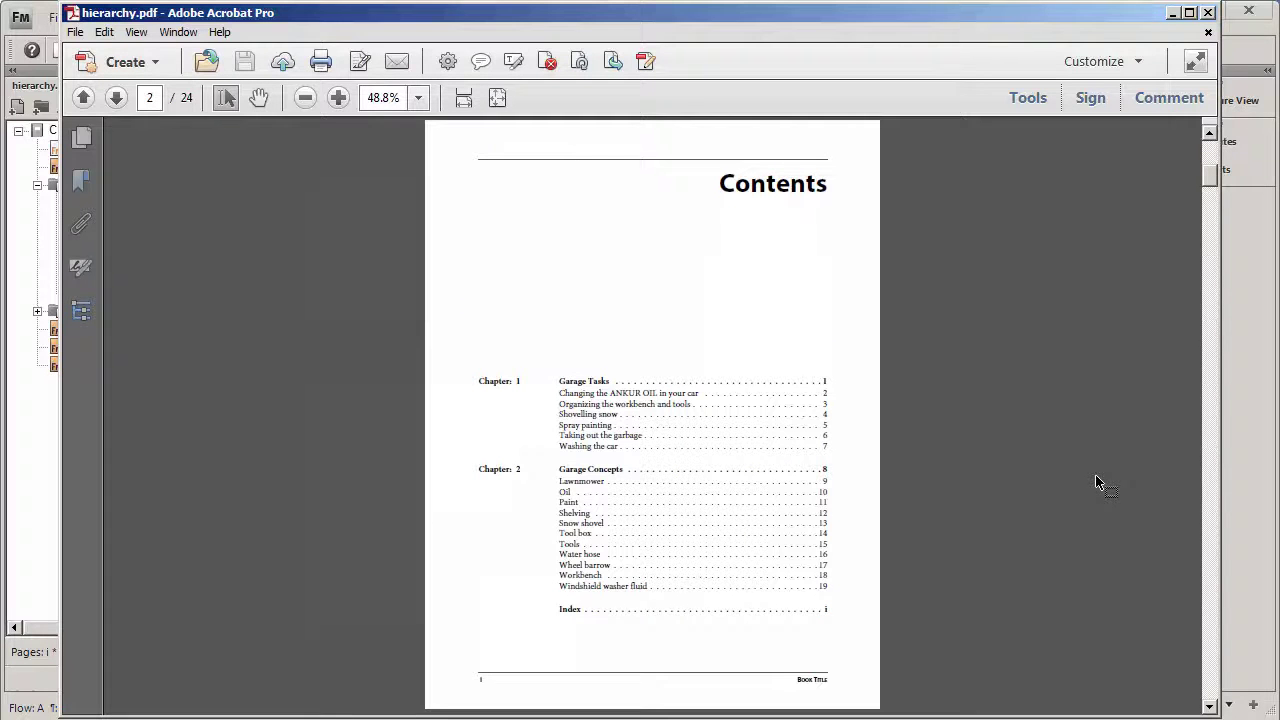
scroll(1096, 481, down, 3)
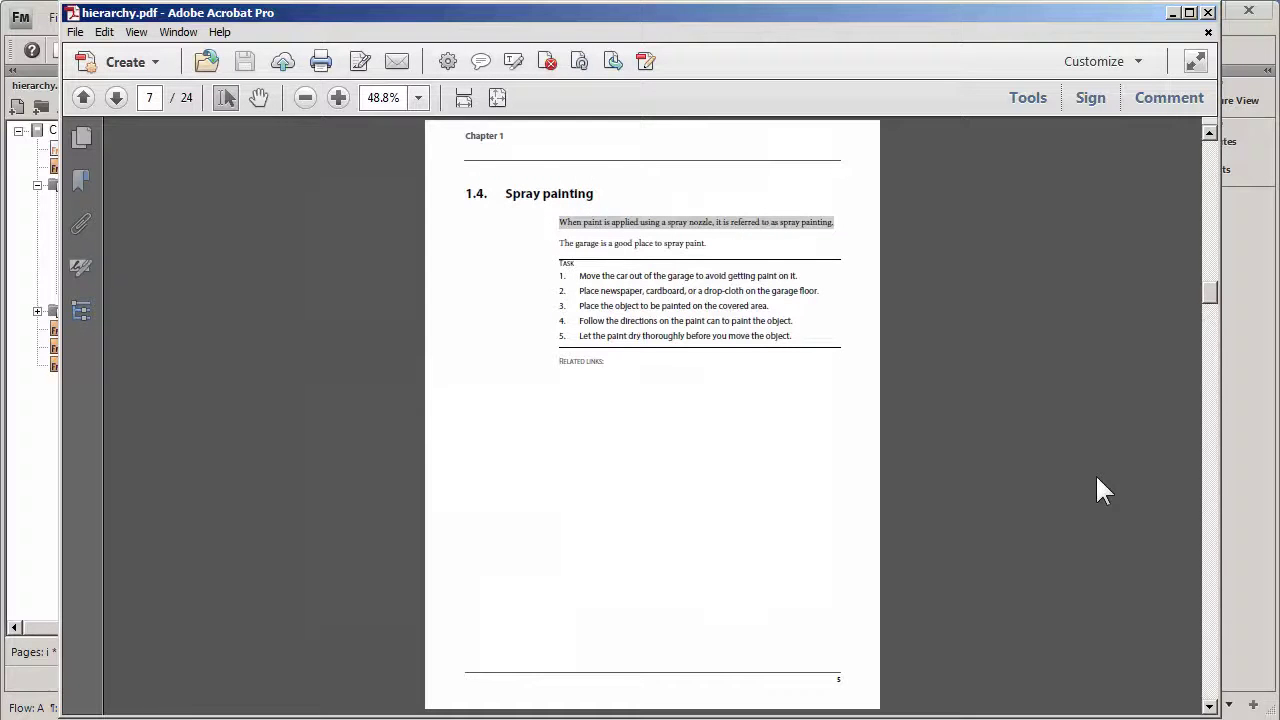
click(1172, 13)
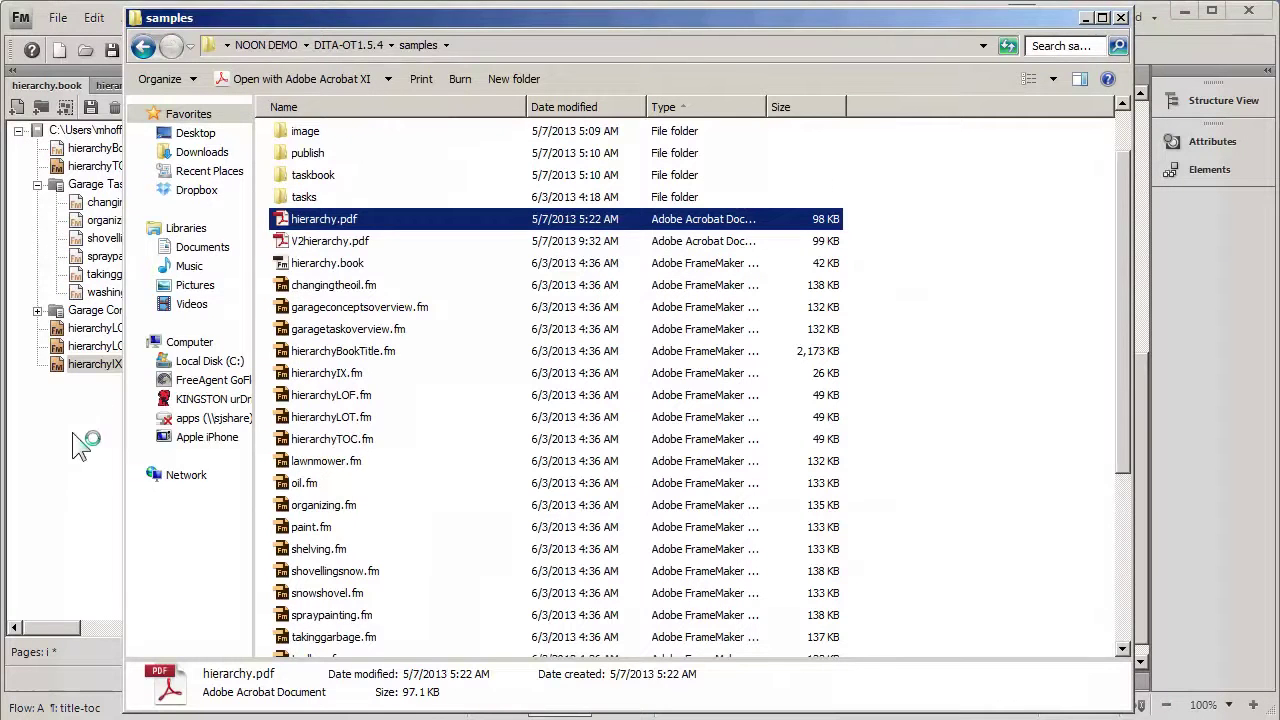
Step: Return to FrameMaker, show the hierarchy.ditamap topic tree, and open the File menu
click(75, 507)
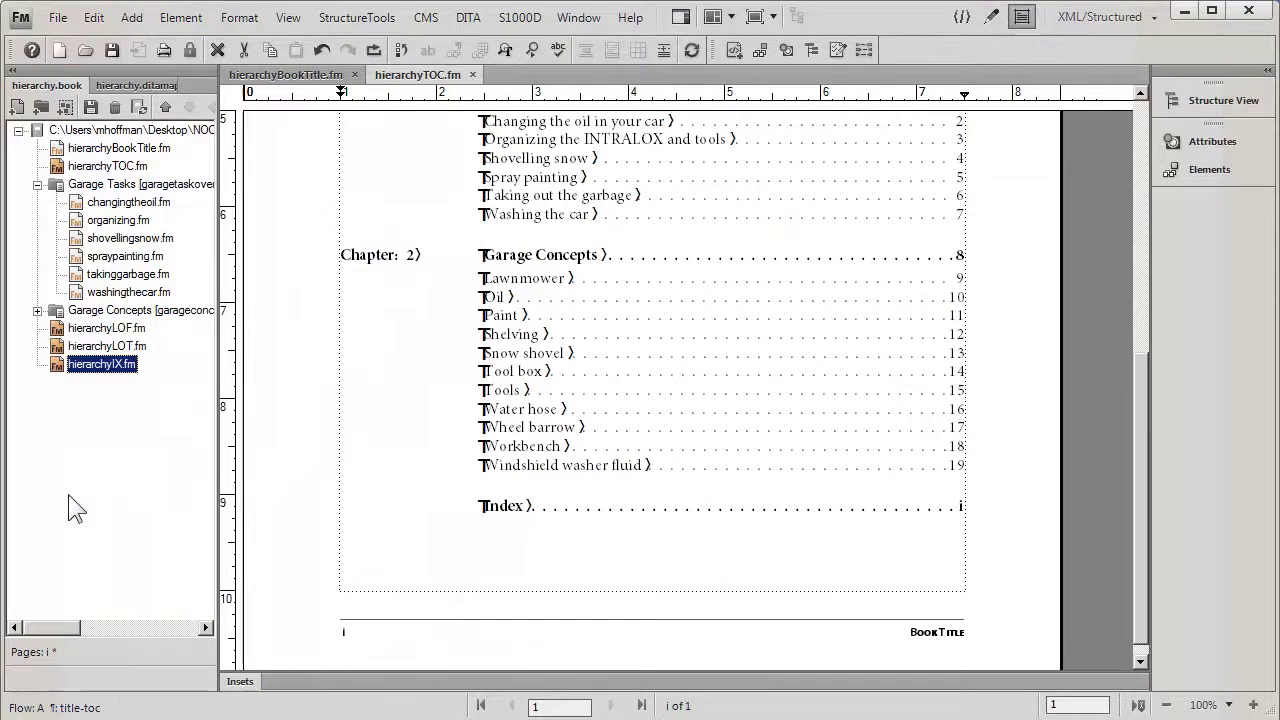
click(128, 86)
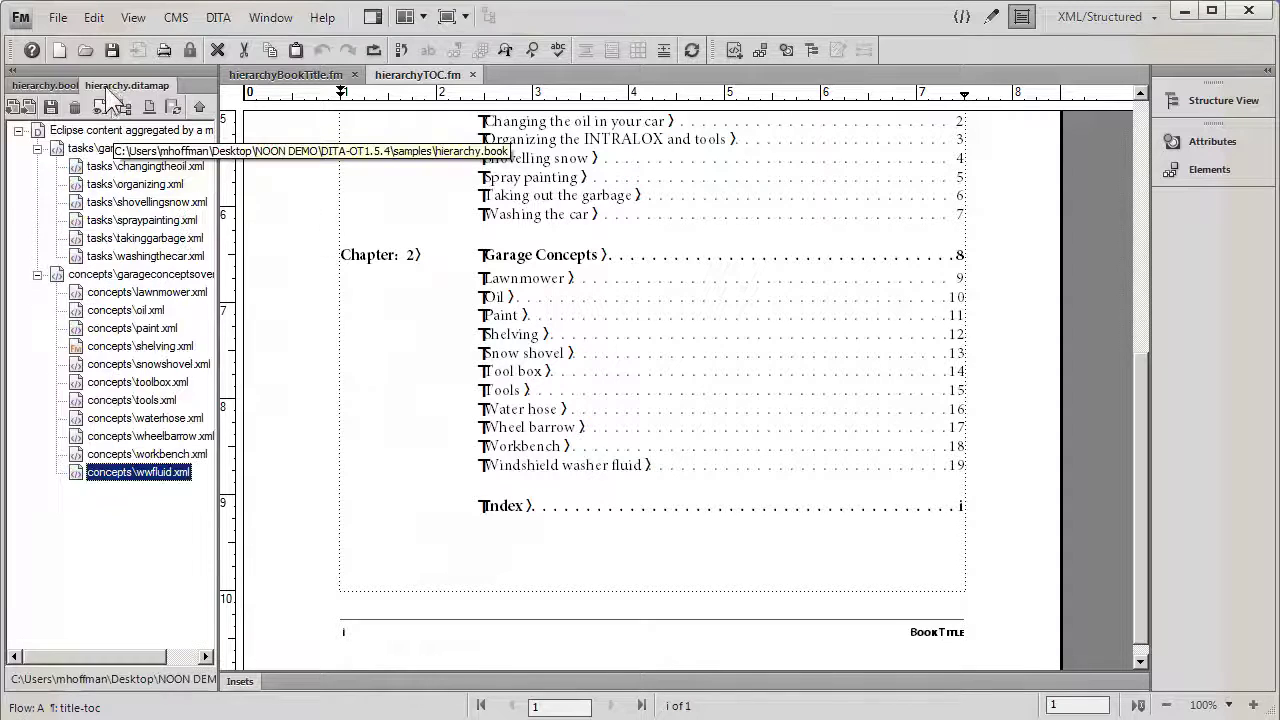
click(66, 19)
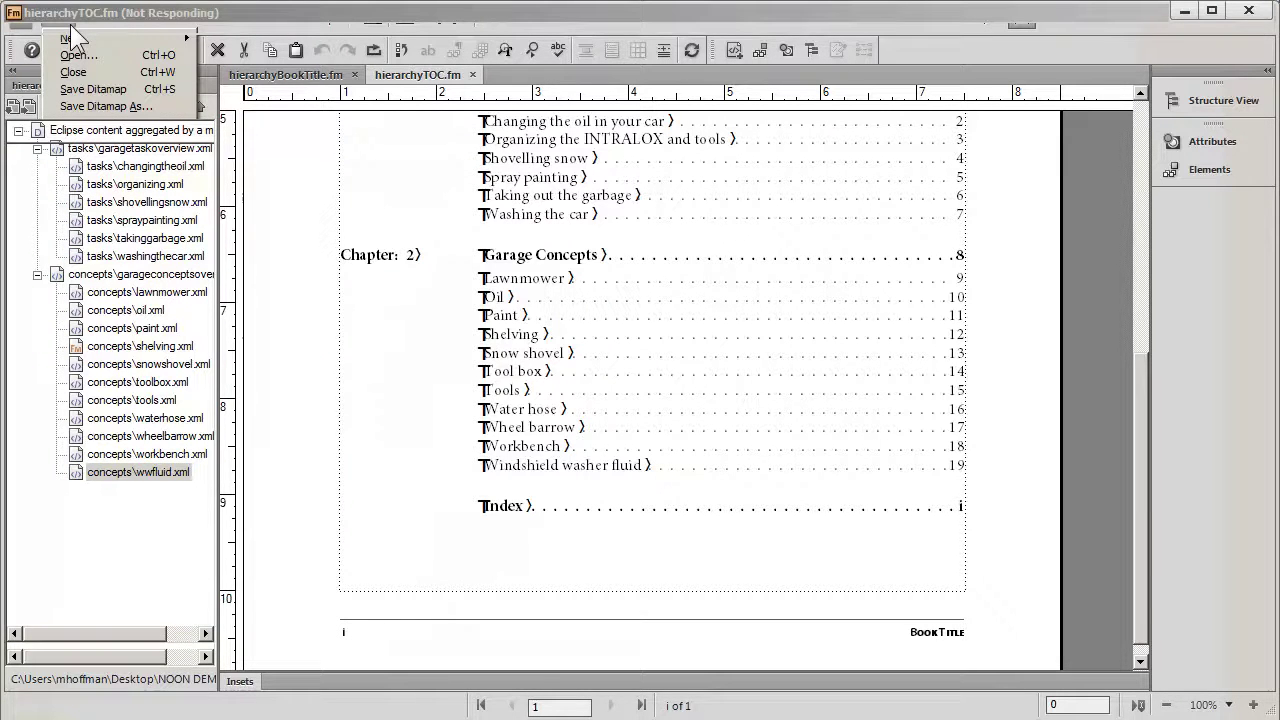